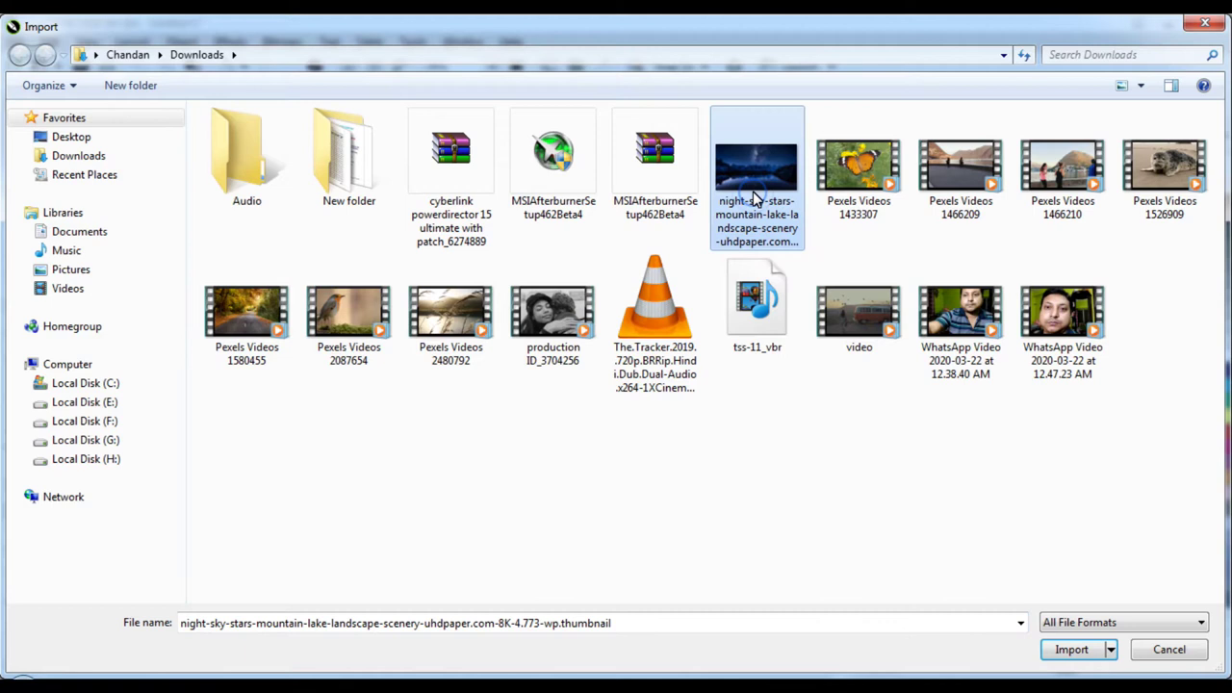
Import the night-sky lake image and enlarge it to about 2,347 by 1,320 px in the upper part of the page.
click(1071, 650)
click(338, 195)
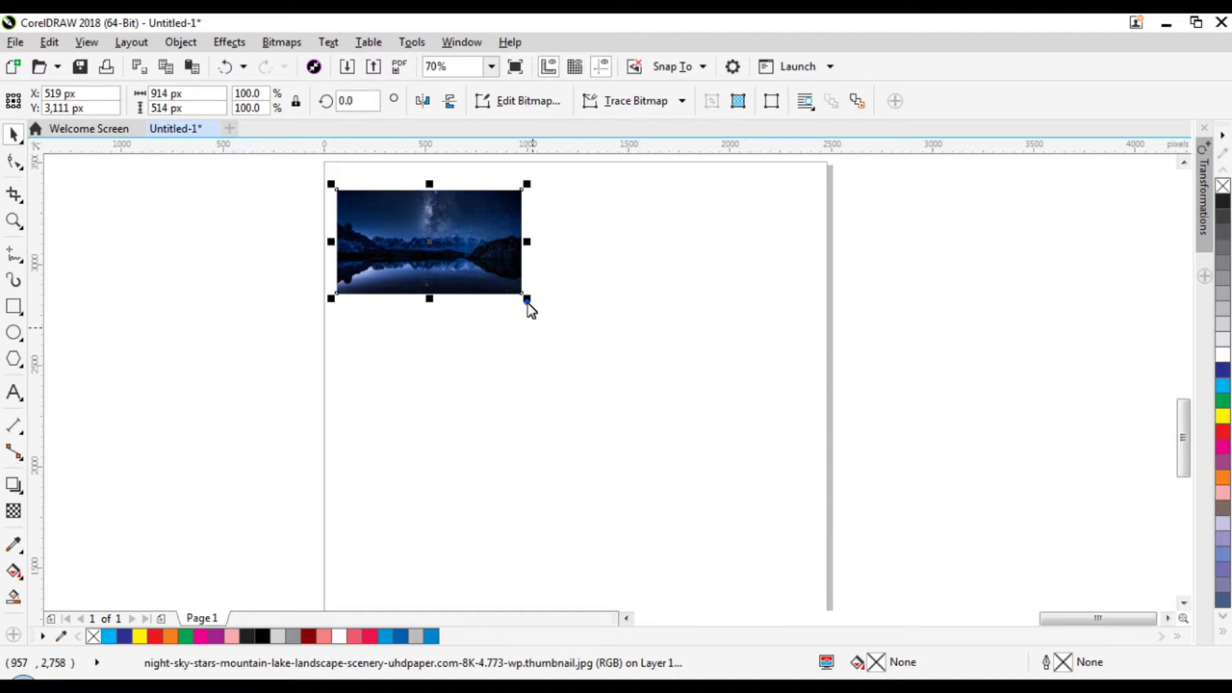
drag(529, 308, 532, 304)
drag(727, 451, 821, 518)
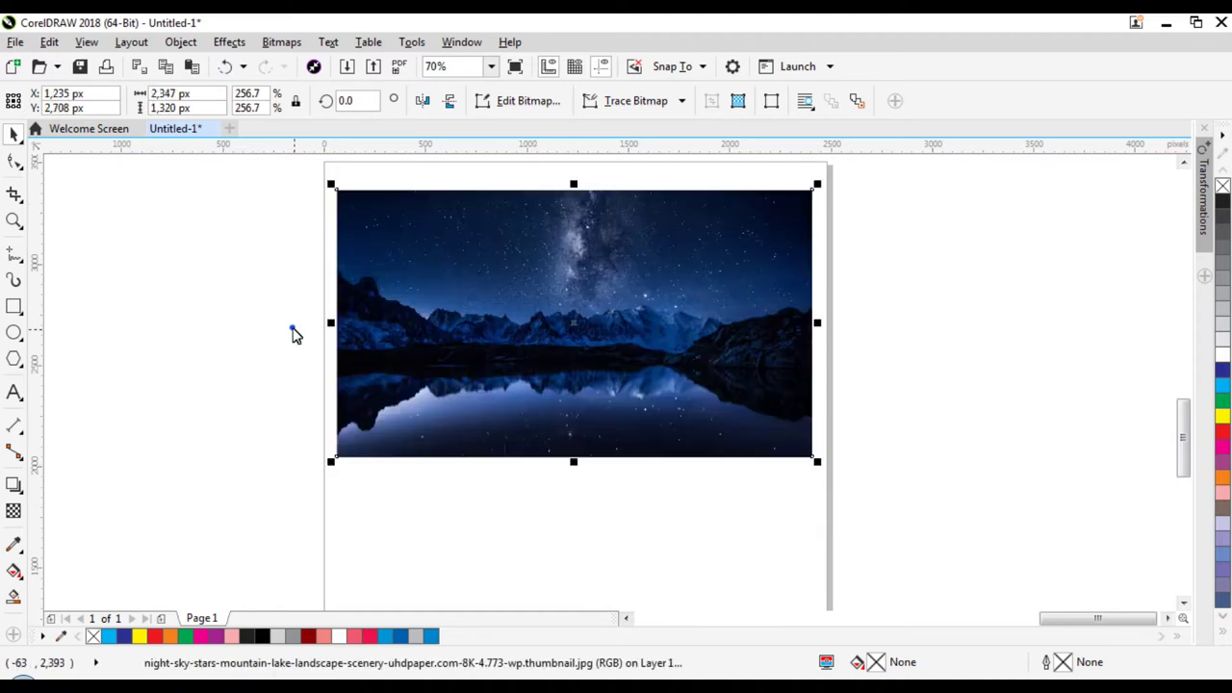
click(295, 332)
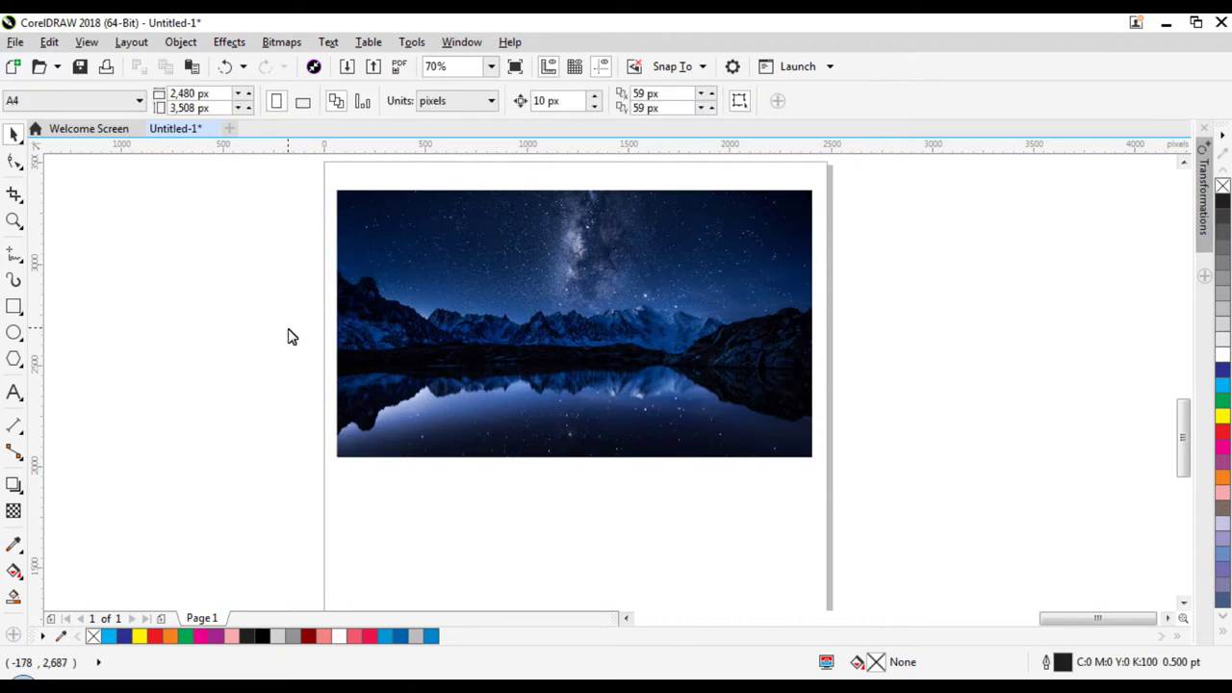
click(288, 327)
Add the artistic text "Smark" below the image and enlarge it to about 1,581 px wide.
click(14, 393)
click(421, 510)
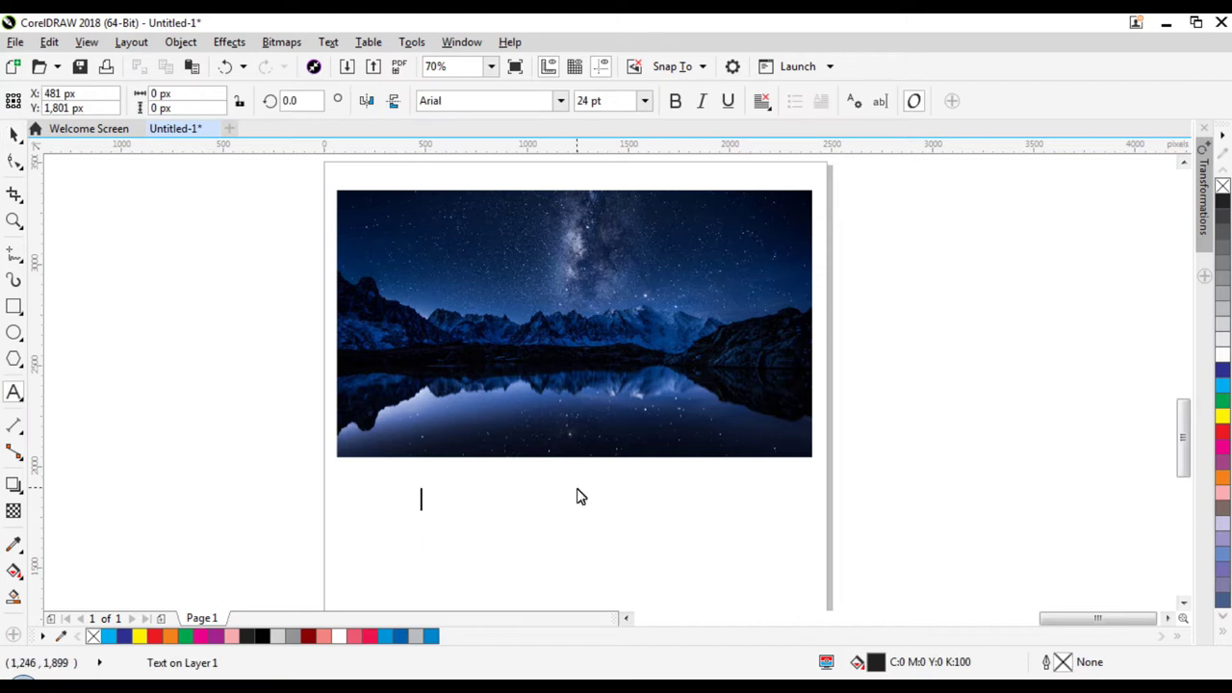
text(Smark)
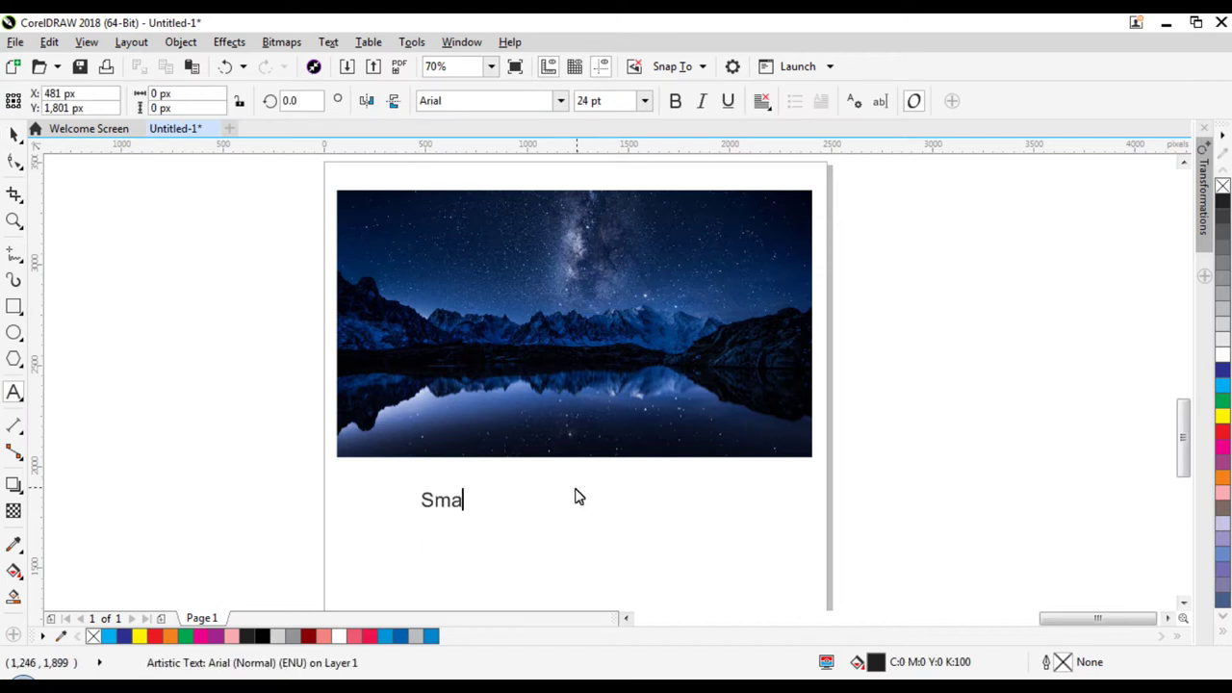
key(ctrl+space)
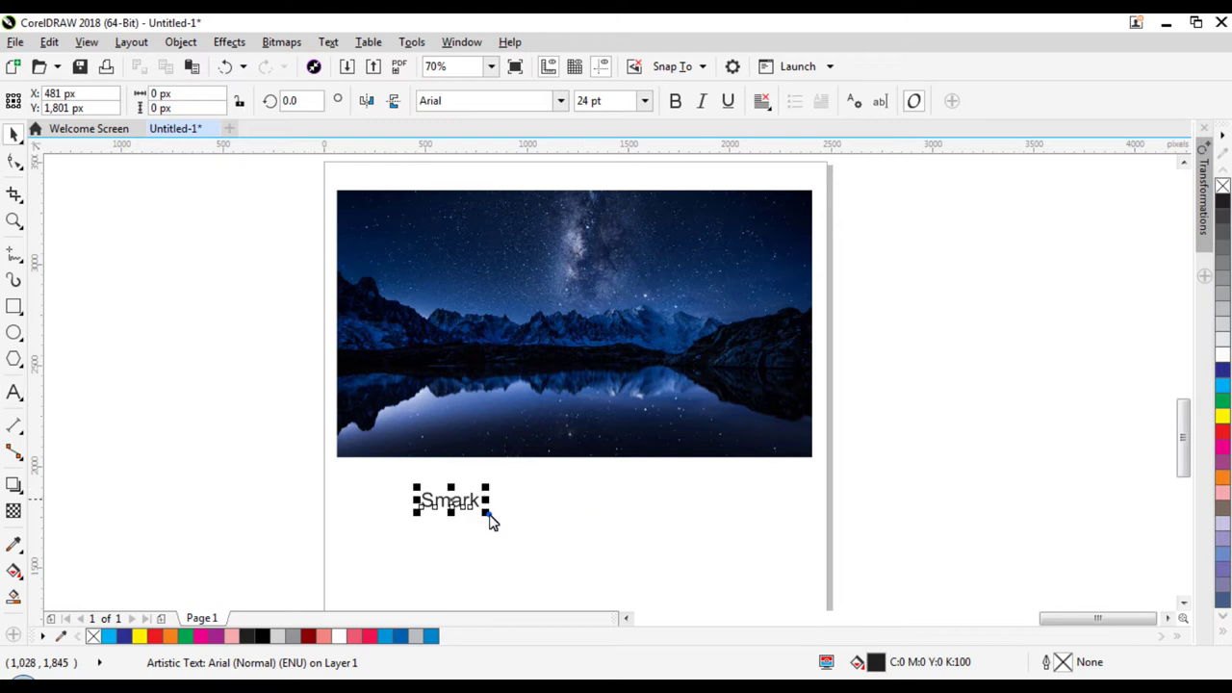
drag(486, 515, 748, 581)
scroll(633, 496, down, 1)
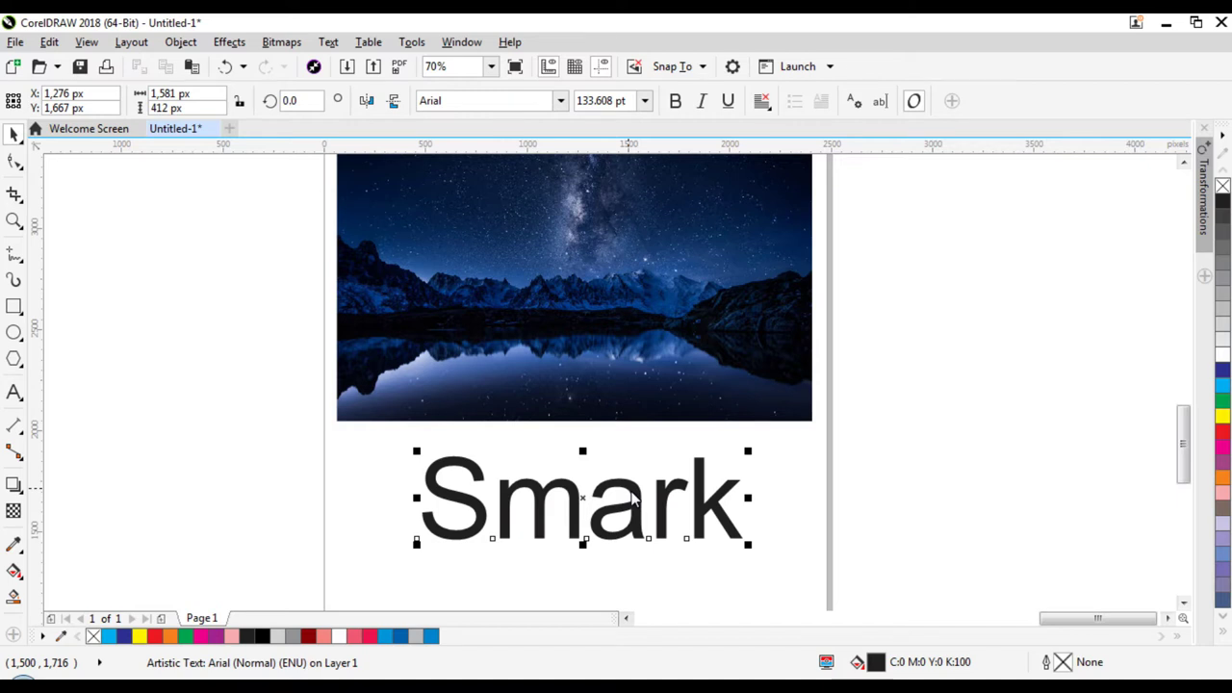
Centre the "Smark" text horizontally and vertically on the night-sky image.
shift+click(598, 333)
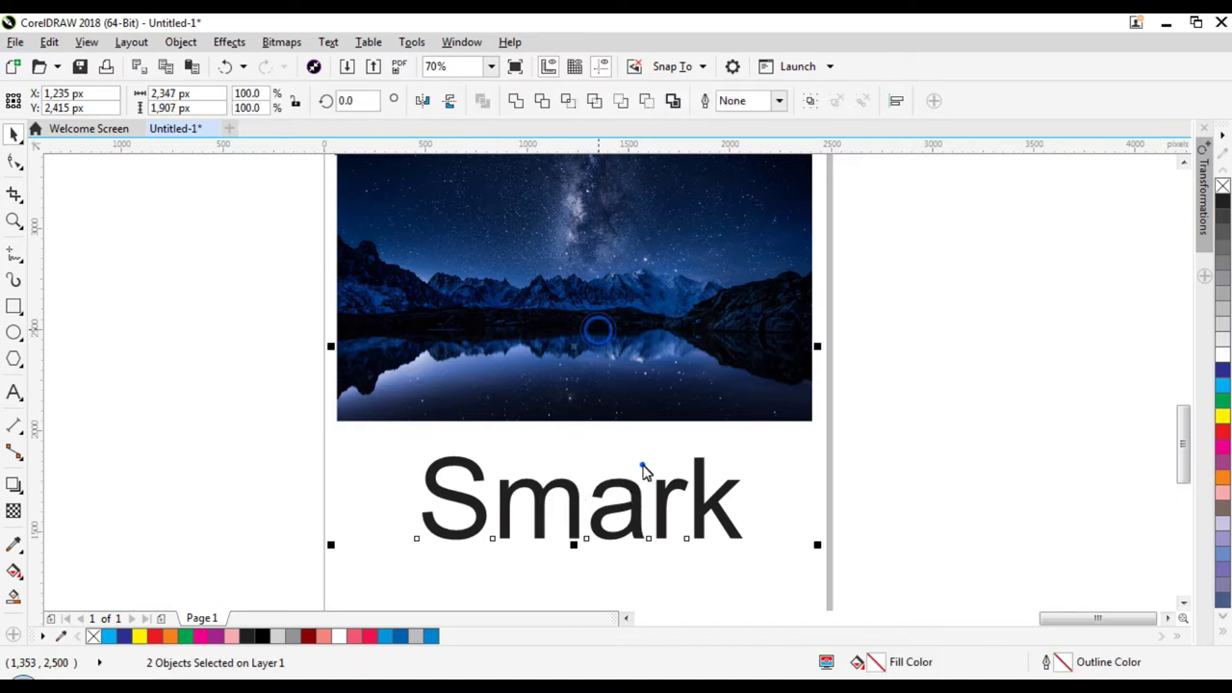
key(c)
key(e)
key(Escape)
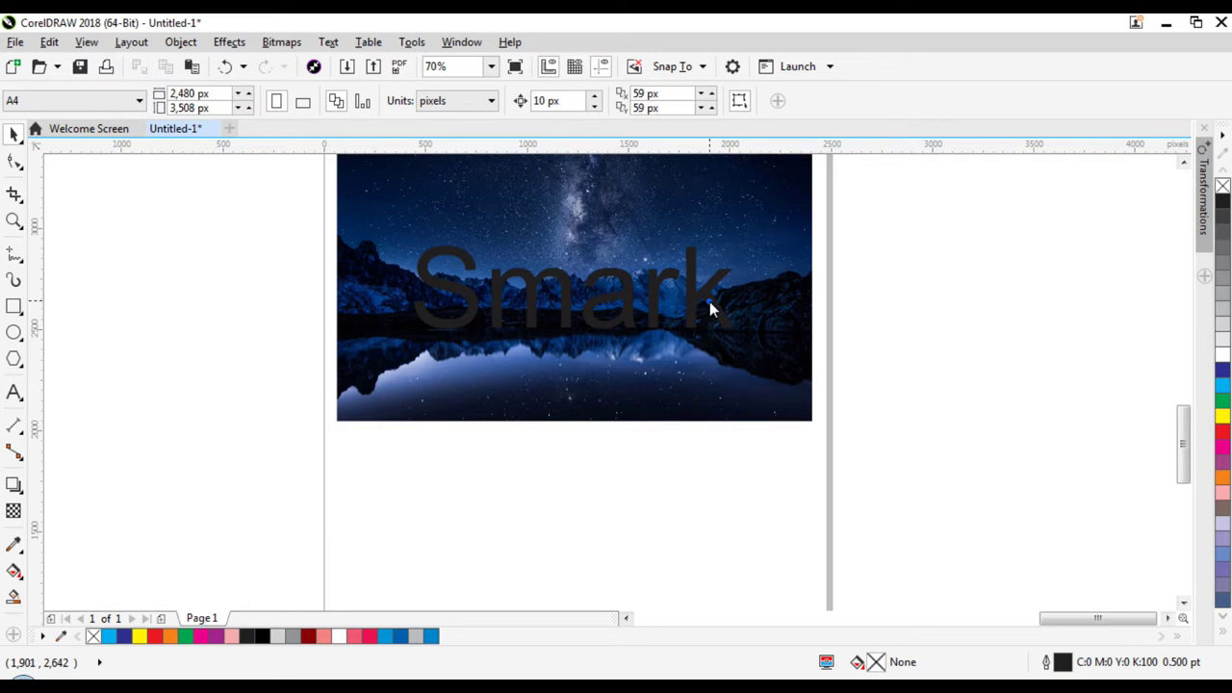
Set the "Smark" text's font to Impact and enlarge it to about 2,081 px wide over the image.
click(709, 302)
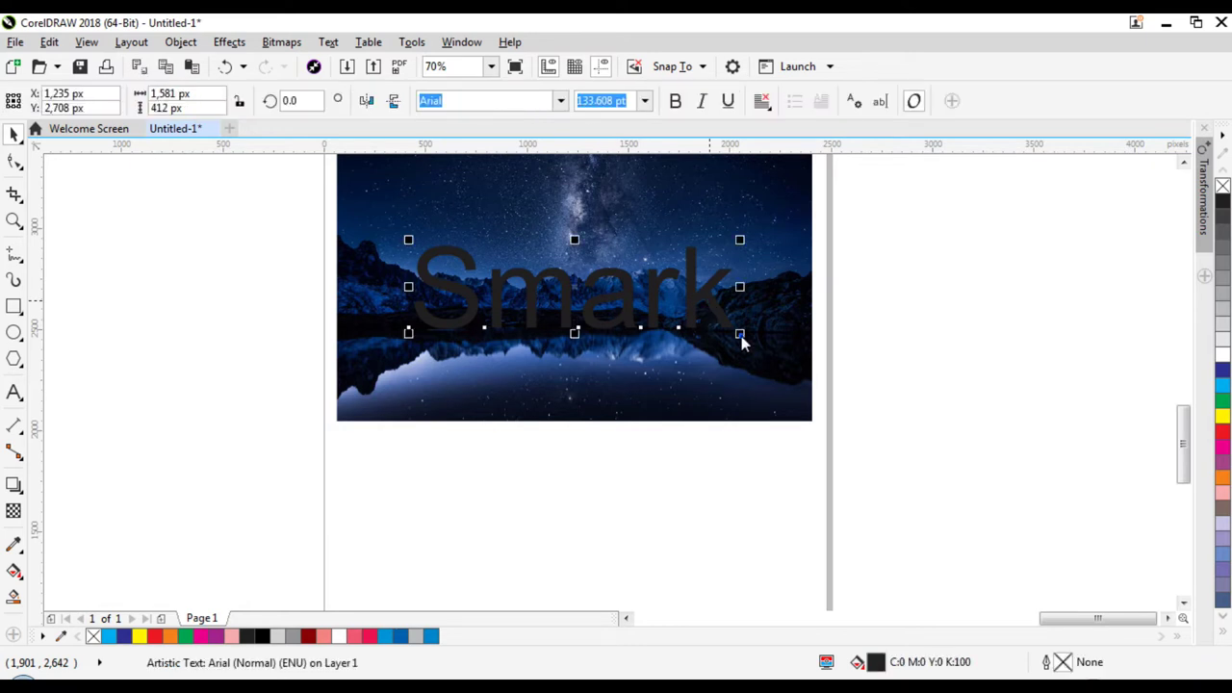
drag(739, 335, 793, 349)
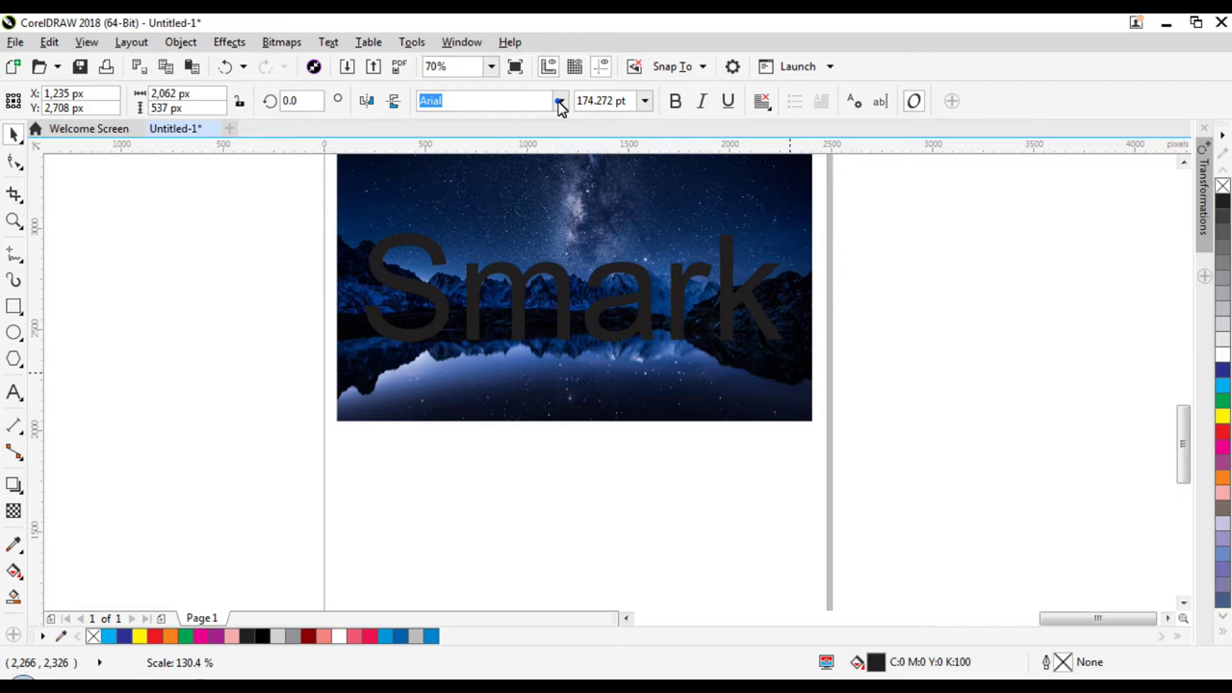
click(560, 102)
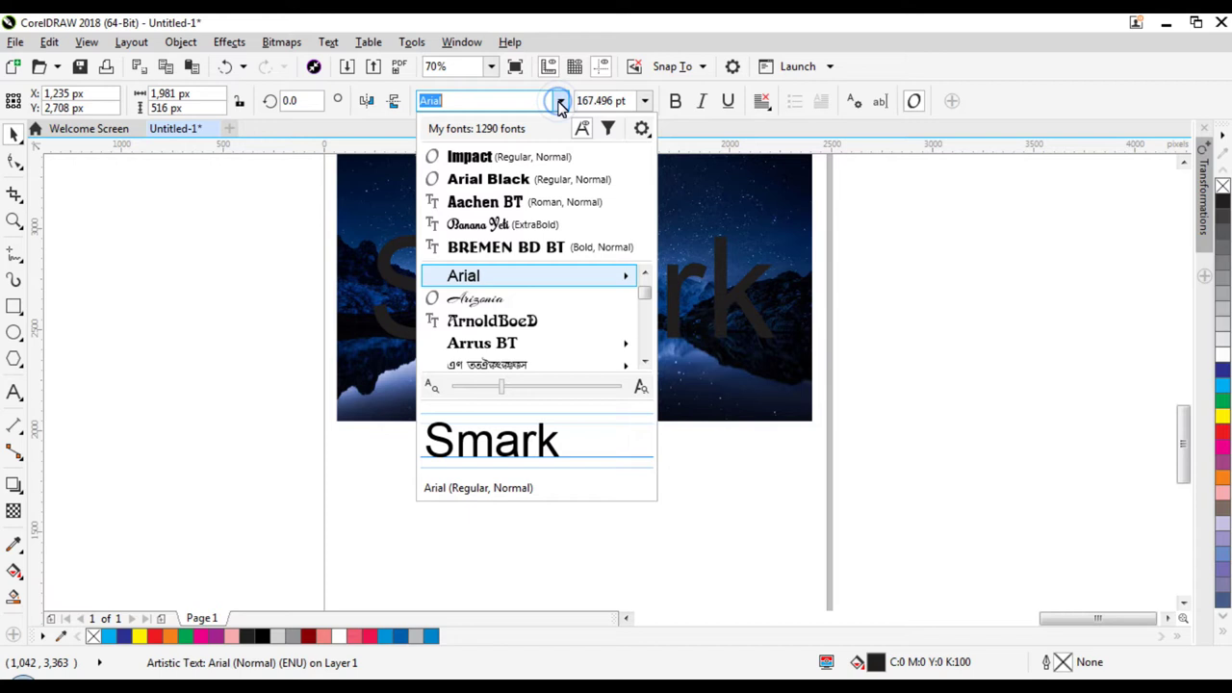
click(511, 158)
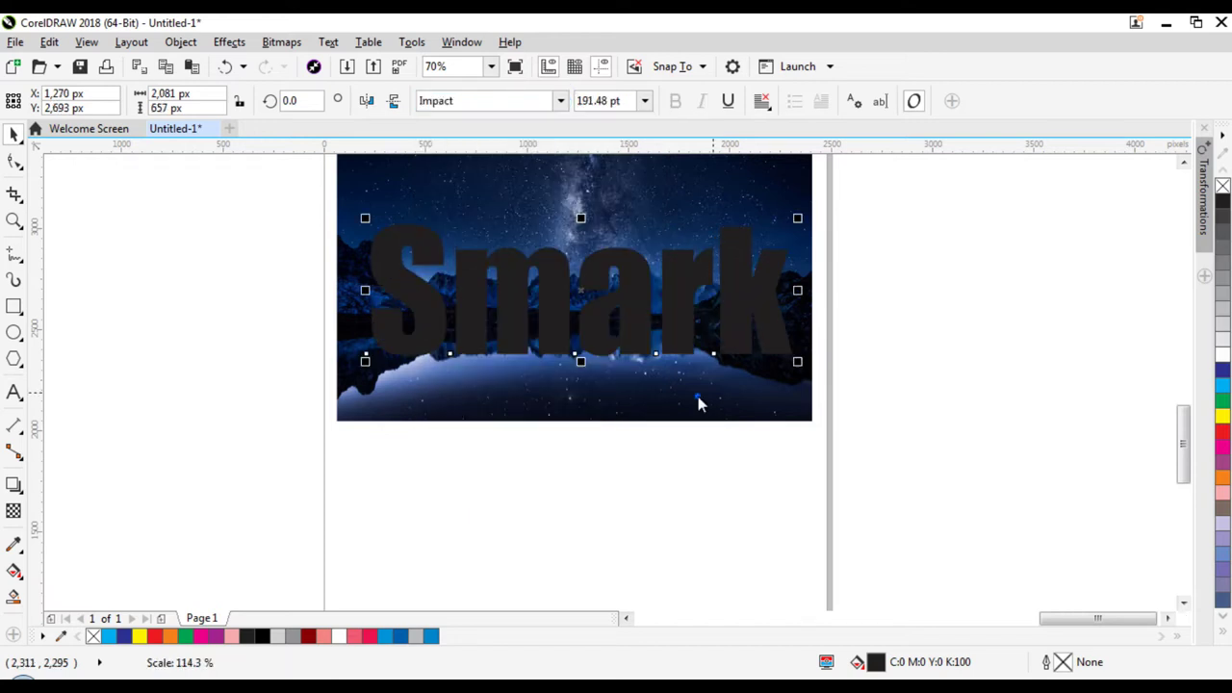
click(536, 468)
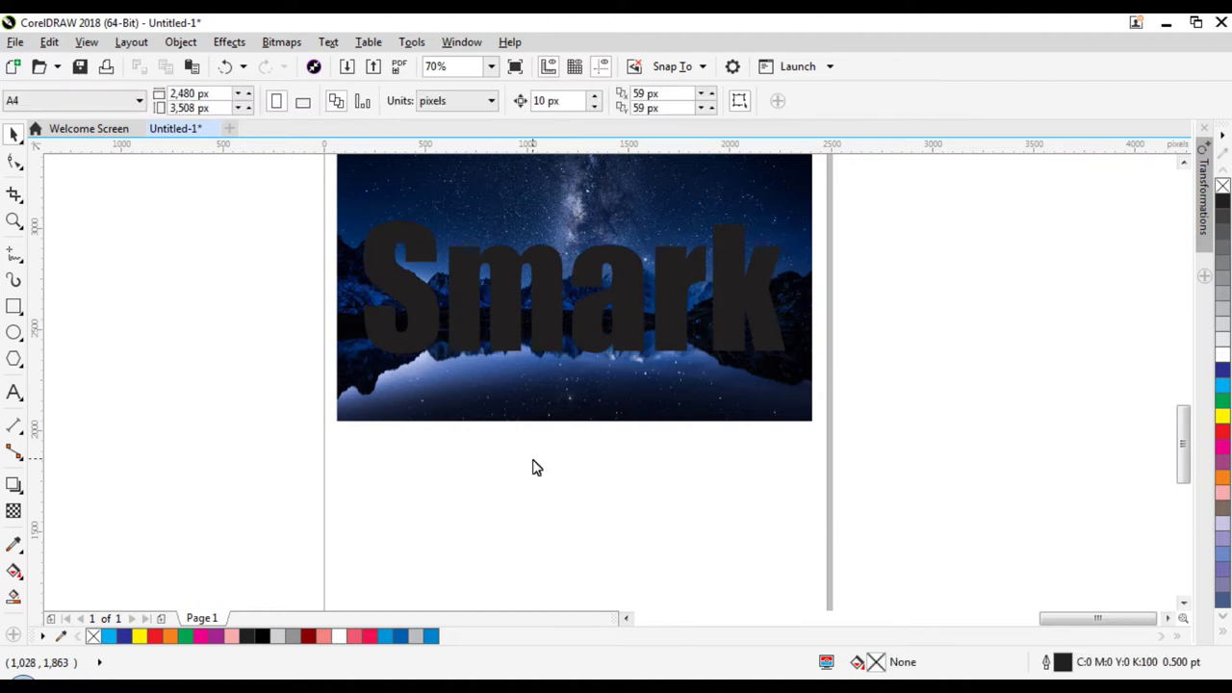
Draw a rectangle of about 2,347 by 1,320 px that exactly covers the night-sky image.
click(453, 178)
scroll(453, 178, up, 1)
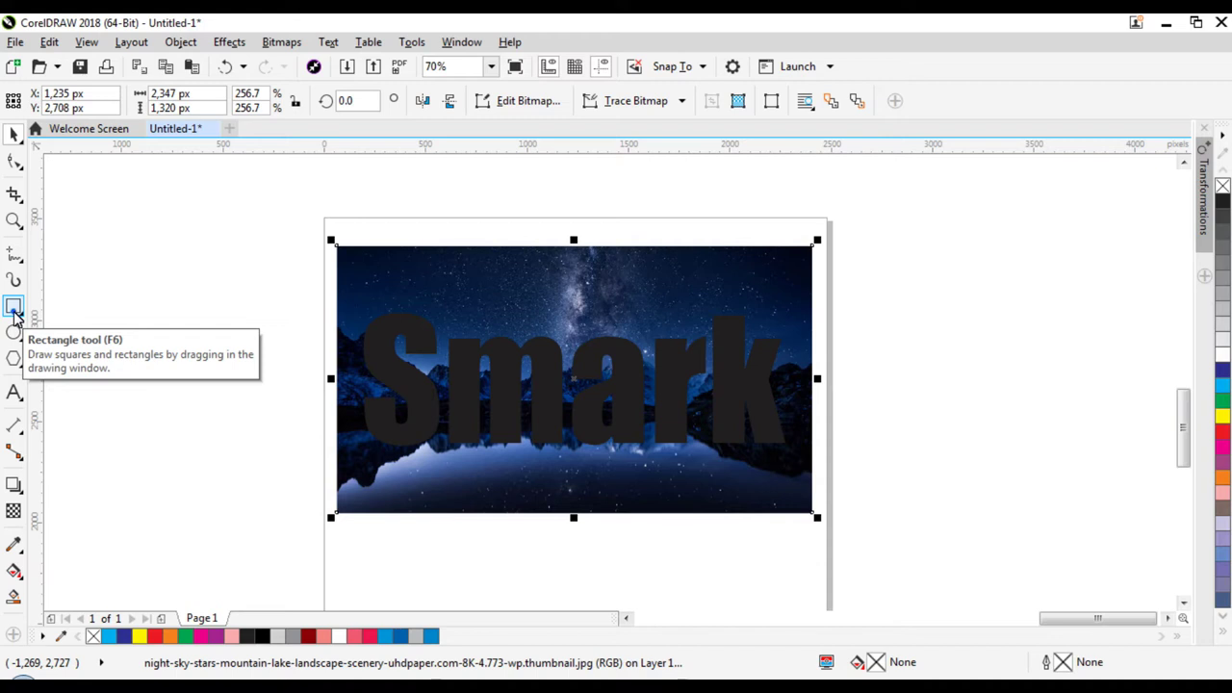
click(15, 313)
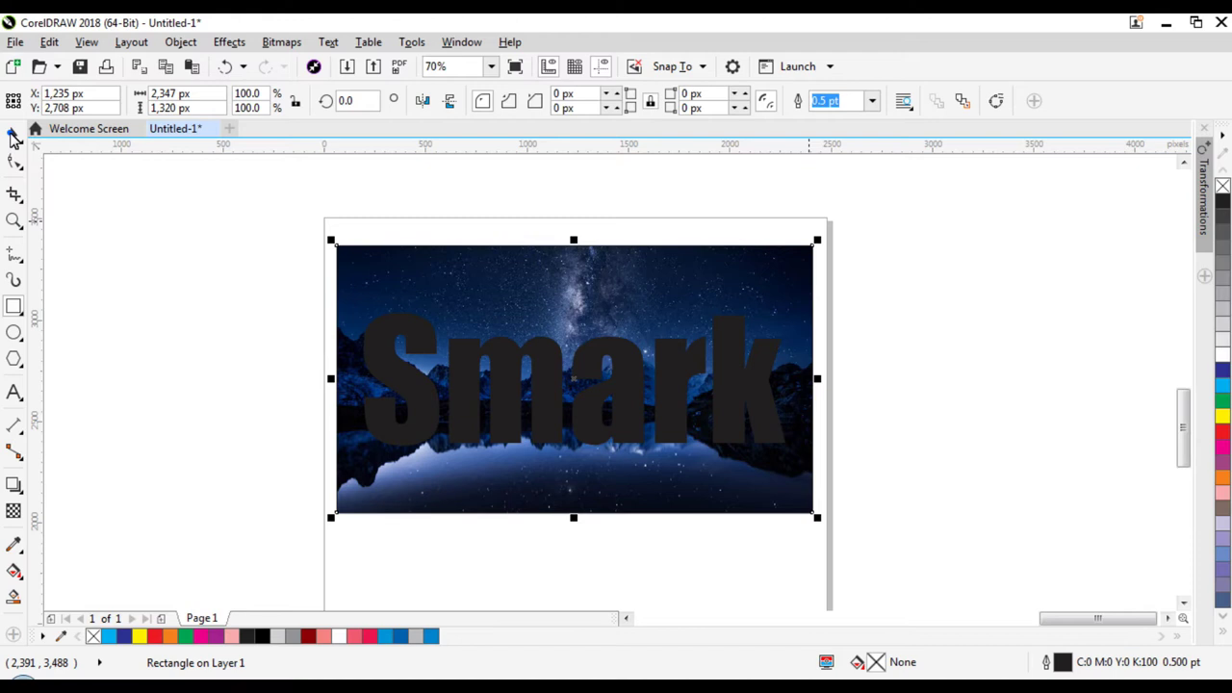
key(Left)
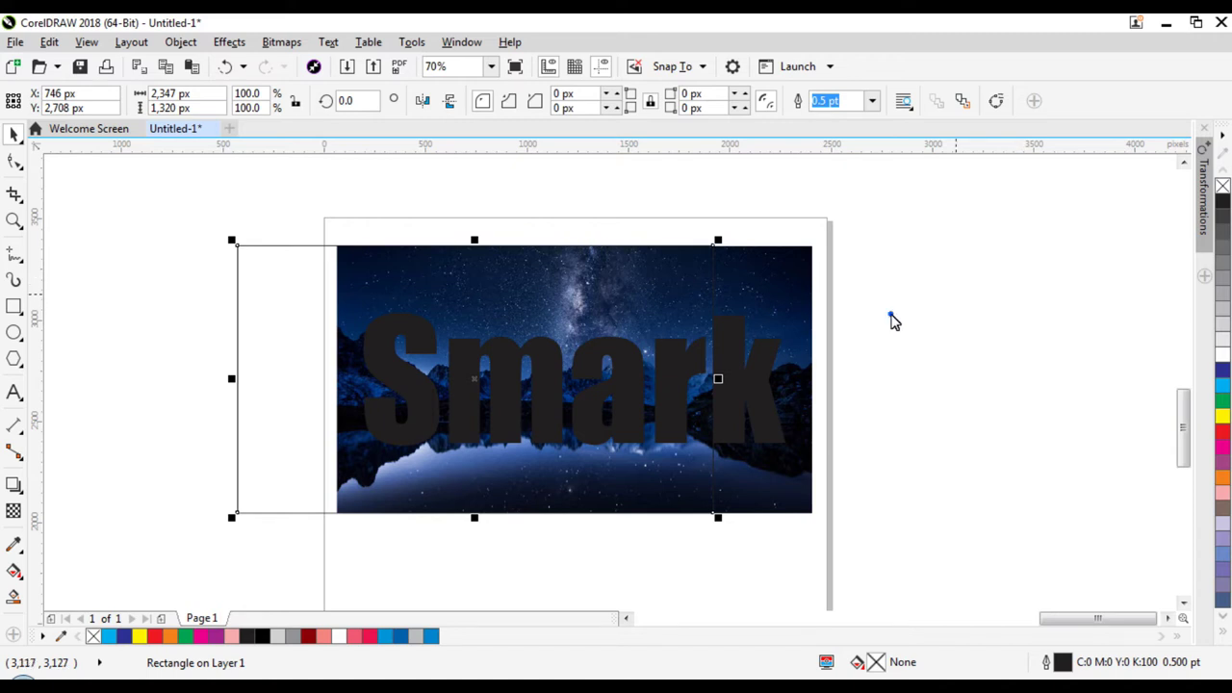
key(ctrl+z)
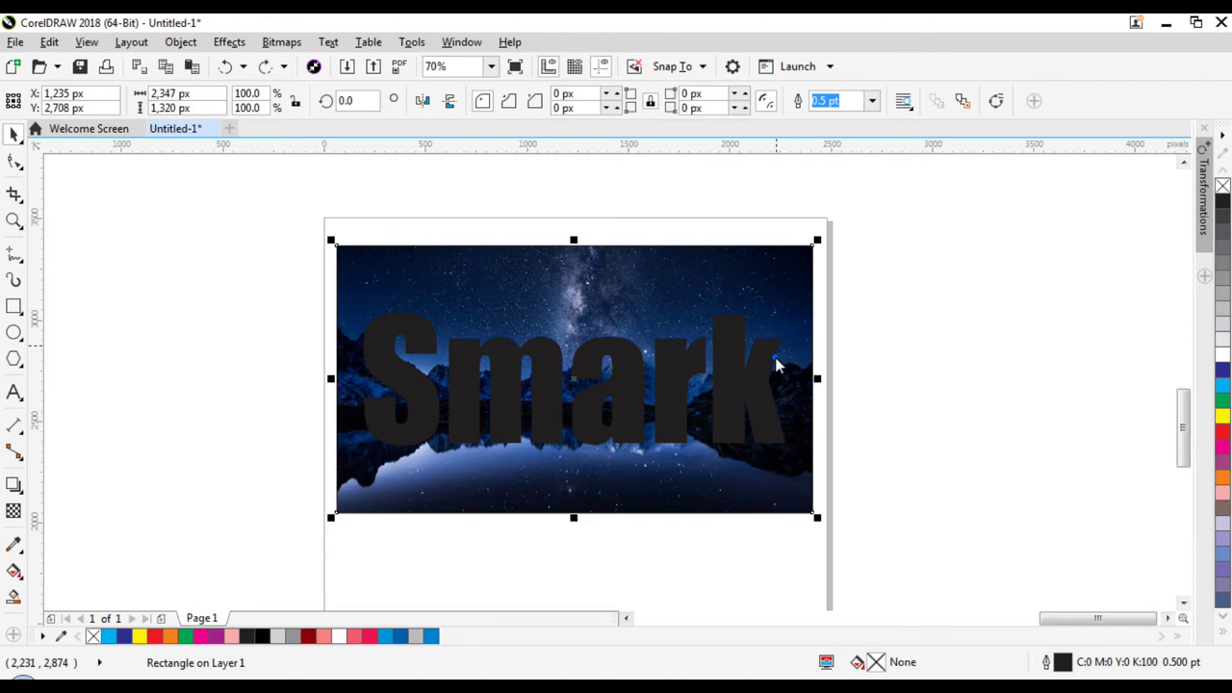
Combine the rectangle with the "Smark" text so the letters are cut out over the image.
shift+click(778, 364)
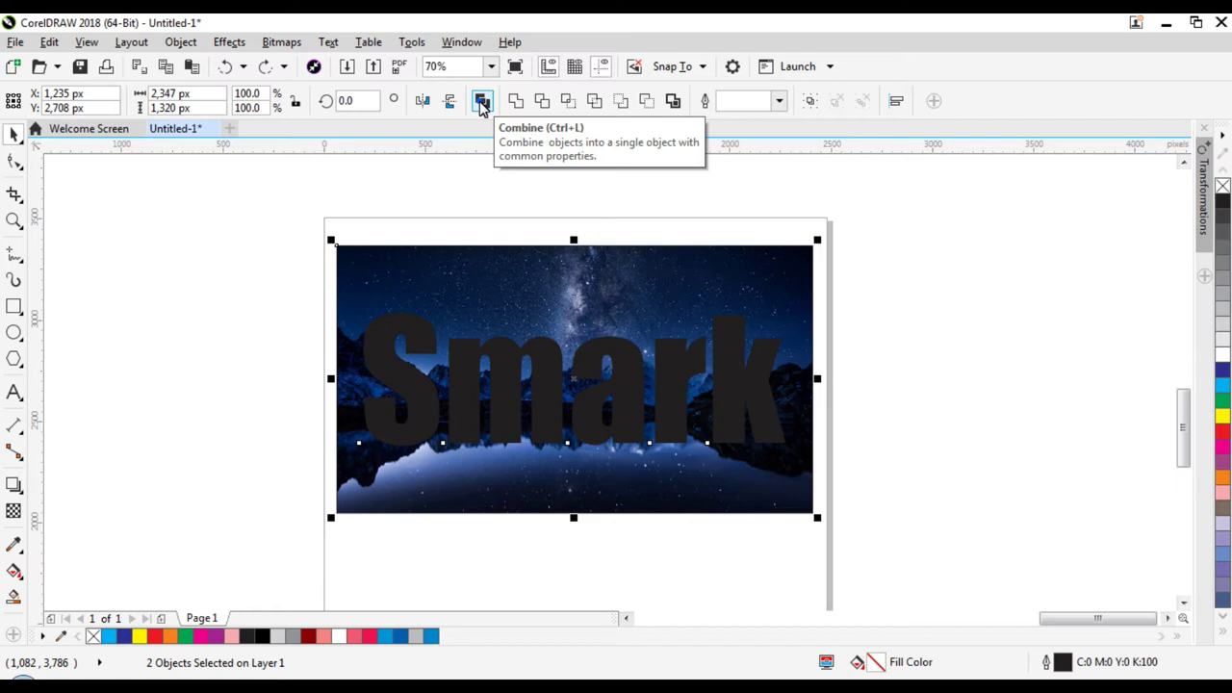
click(482, 102)
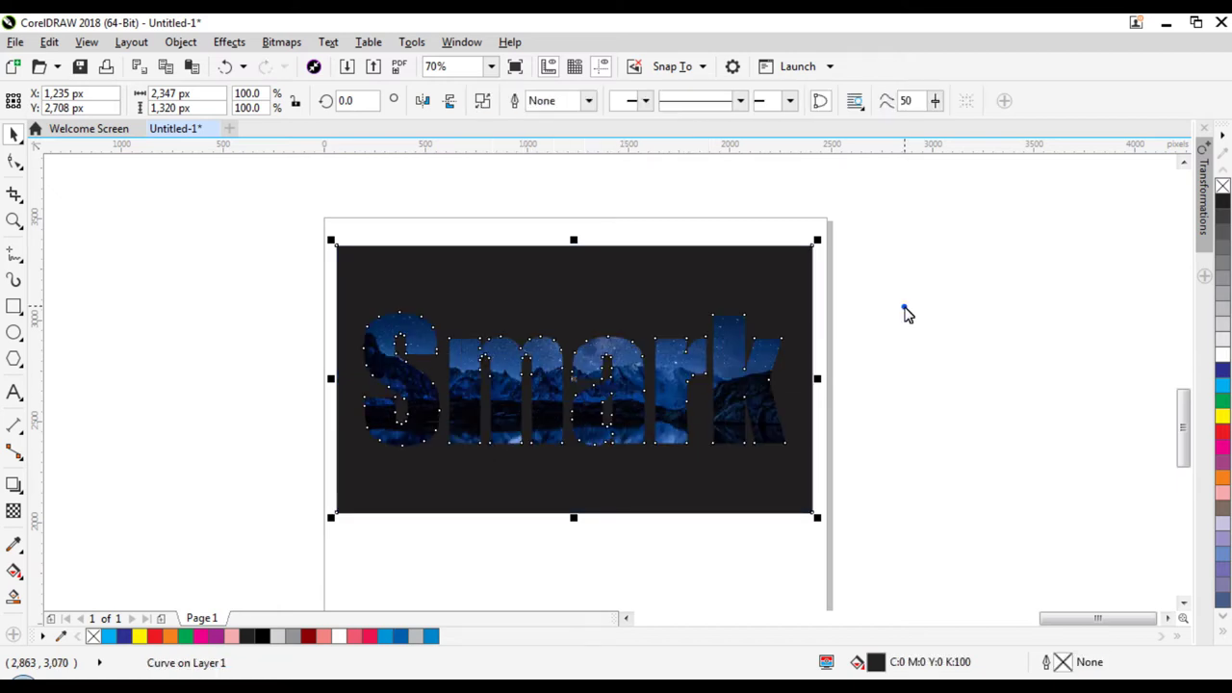
click(906, 314)
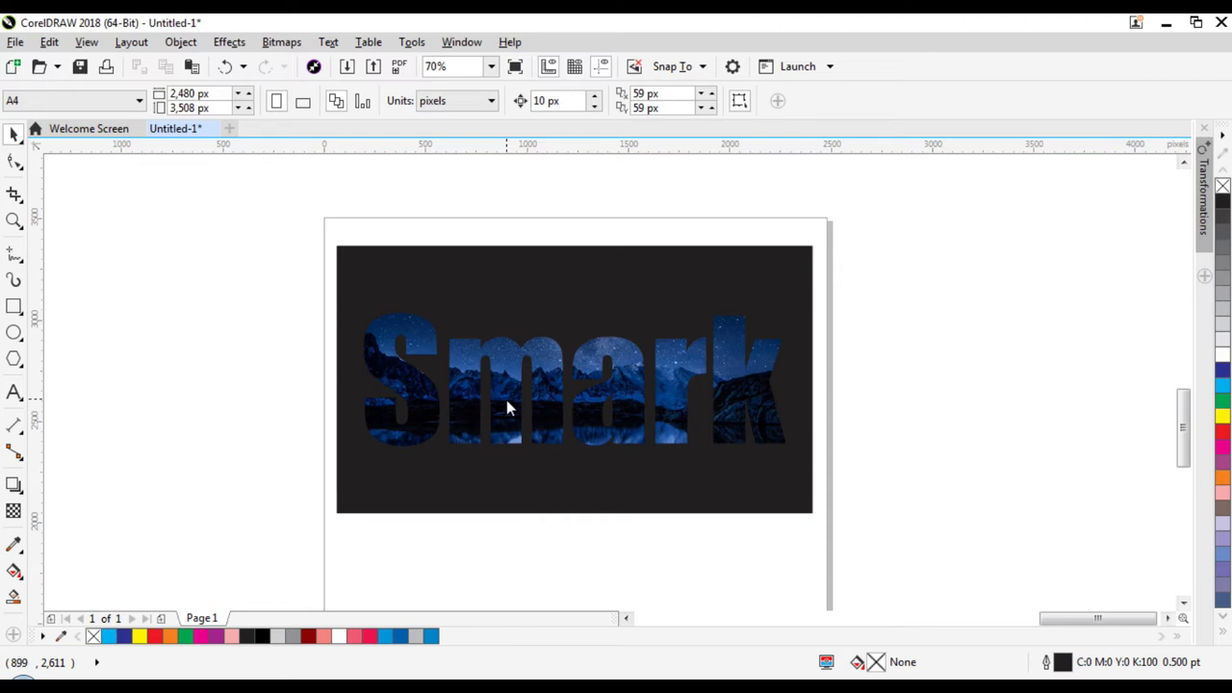
Fill the combined cut-out shape with a uniform blue of C 100, M 56, Y 0, K 0.
click(757, 344)
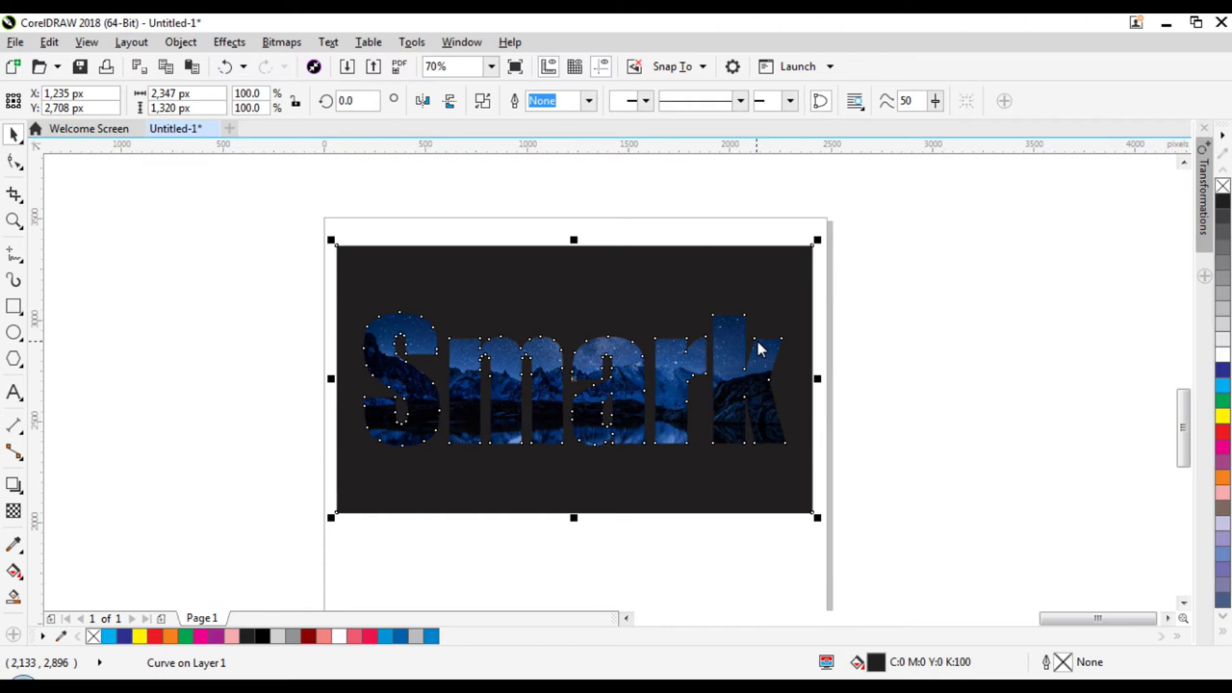
click(1225, 636)
key(shift+F11)
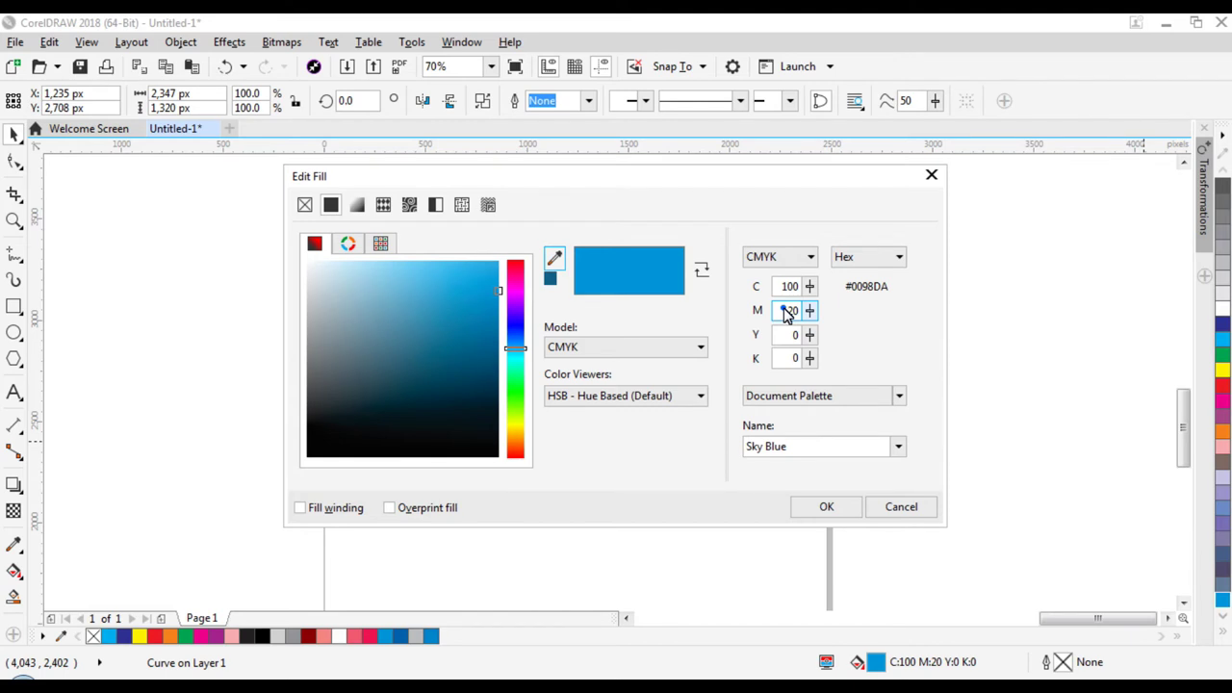
text(34)
click(826, 506)
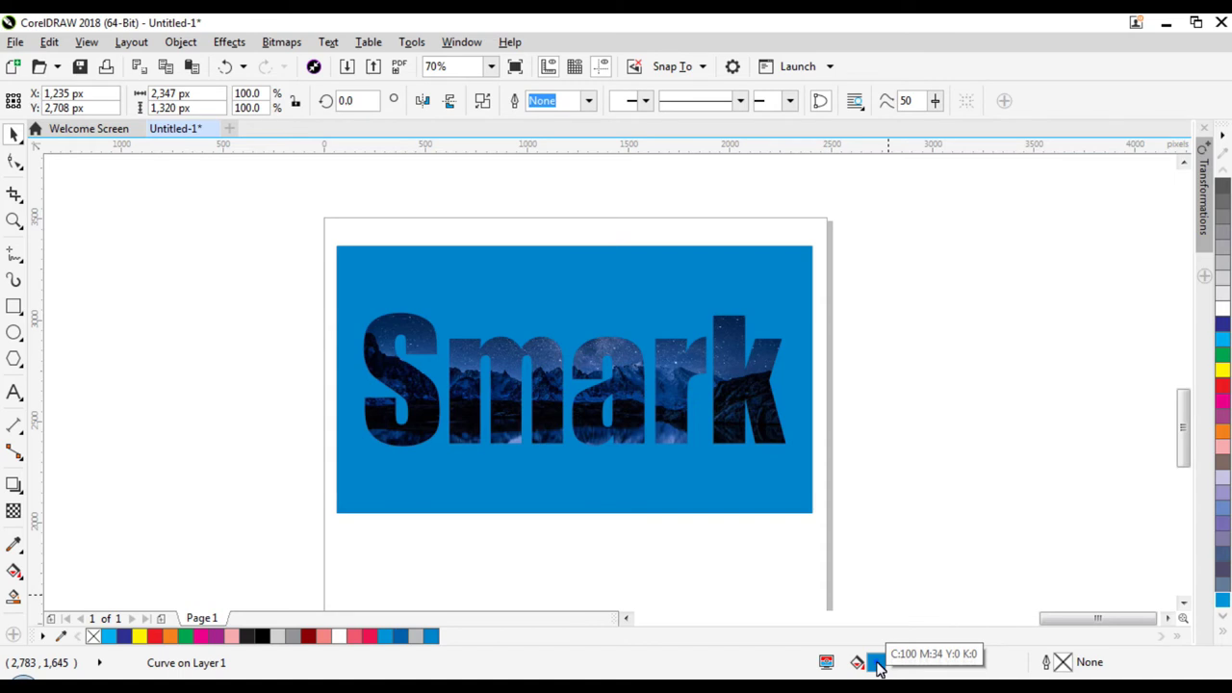
double_click(876, 662)
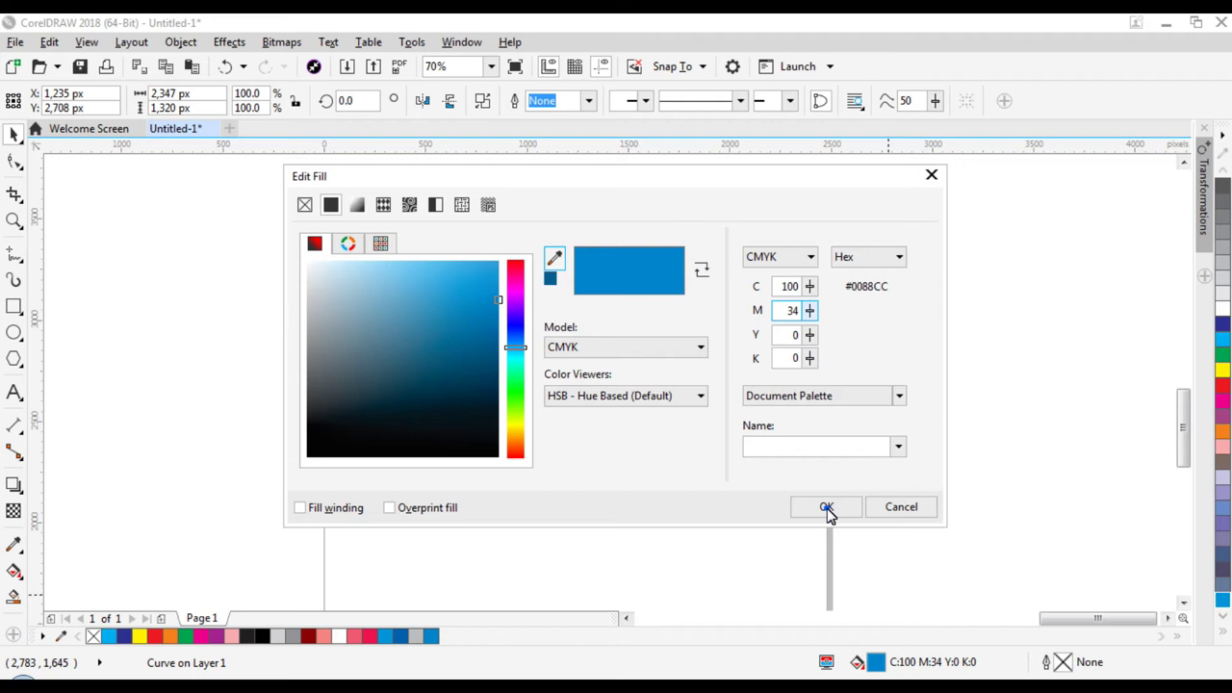
click(827, 509)
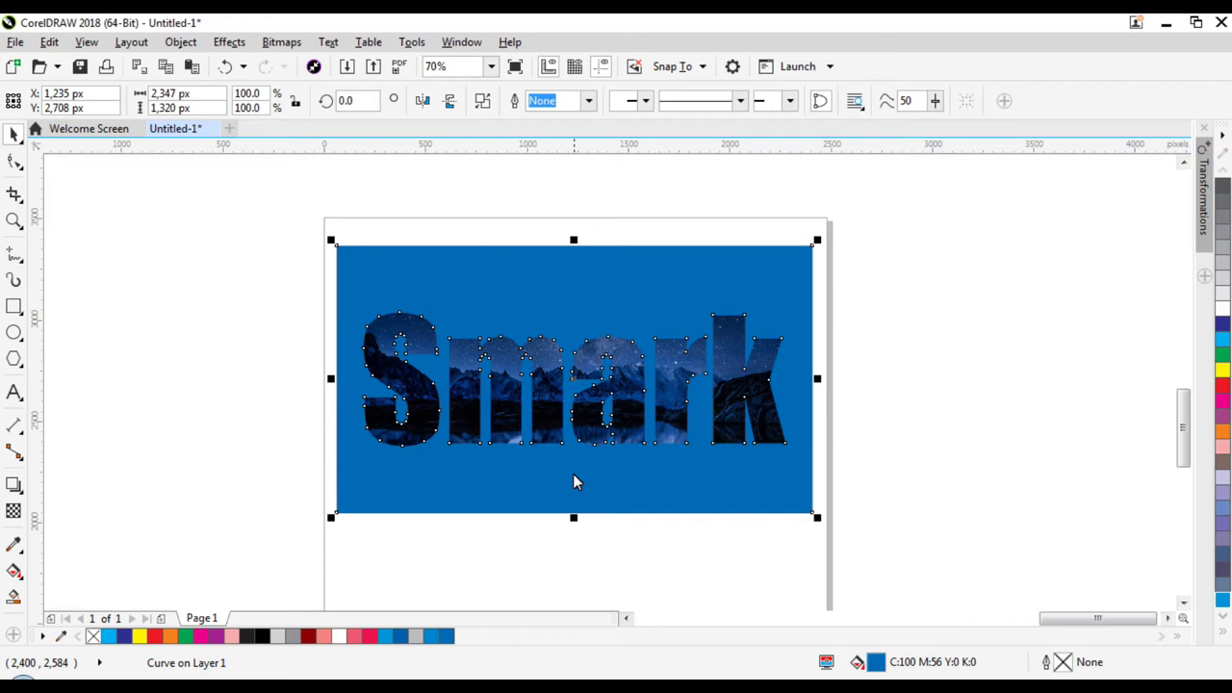
Apply a uniform transparency of 30 to the blue cut-out shape.
click(14, 513)
click(39, 101)
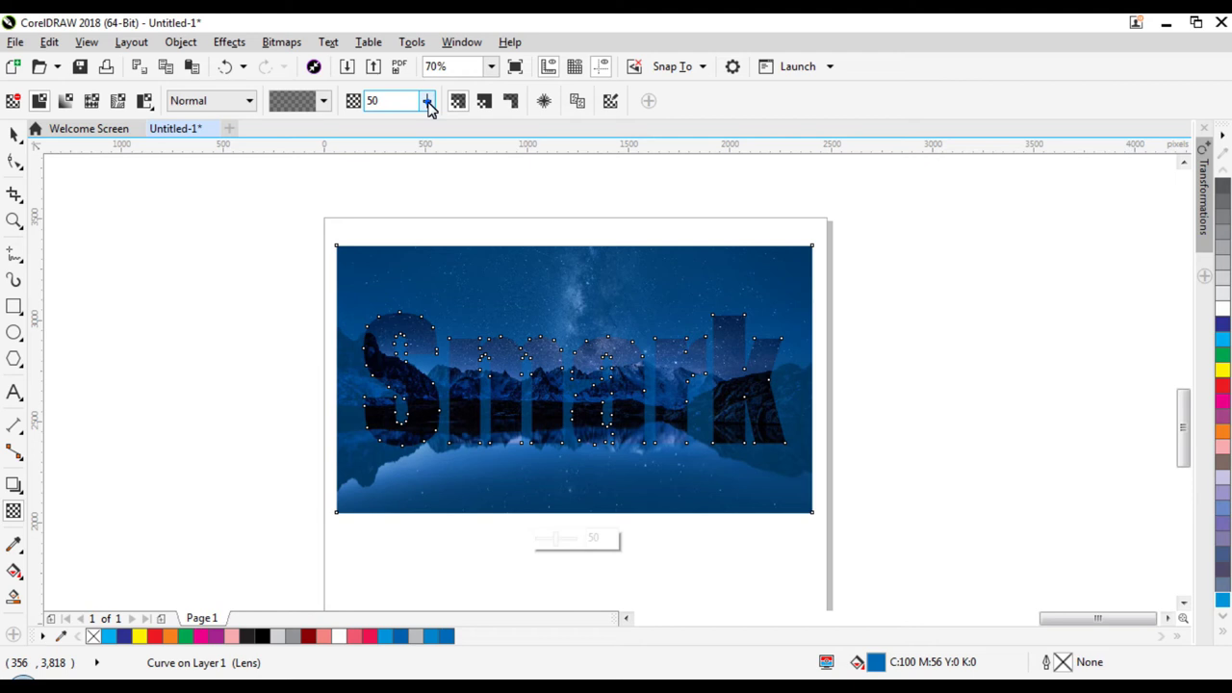
drag(429, 106, 425, 124)
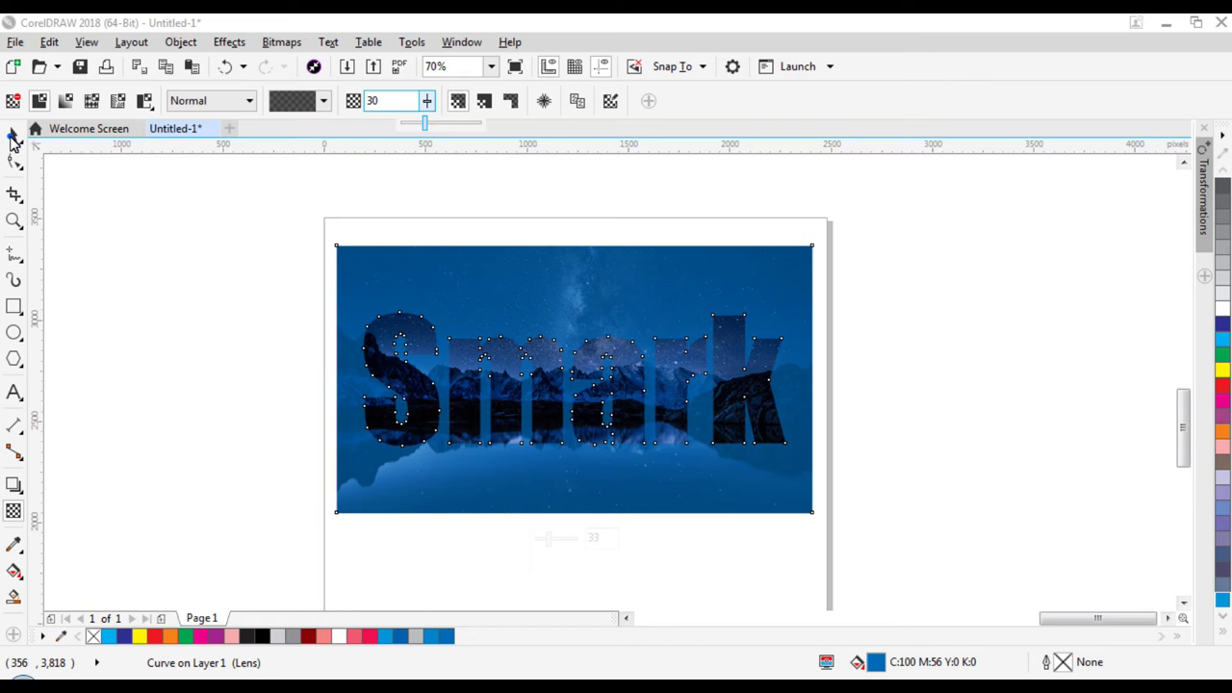
click(14, 135)
click(270, 341)
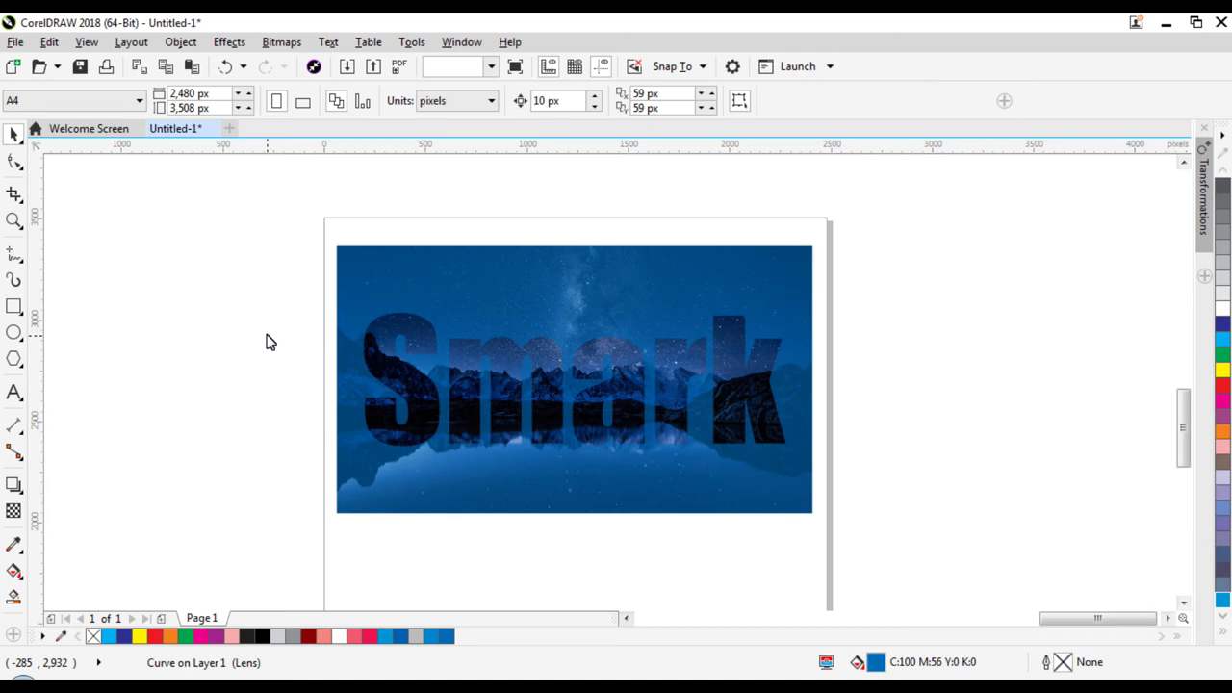
click(299, 281)
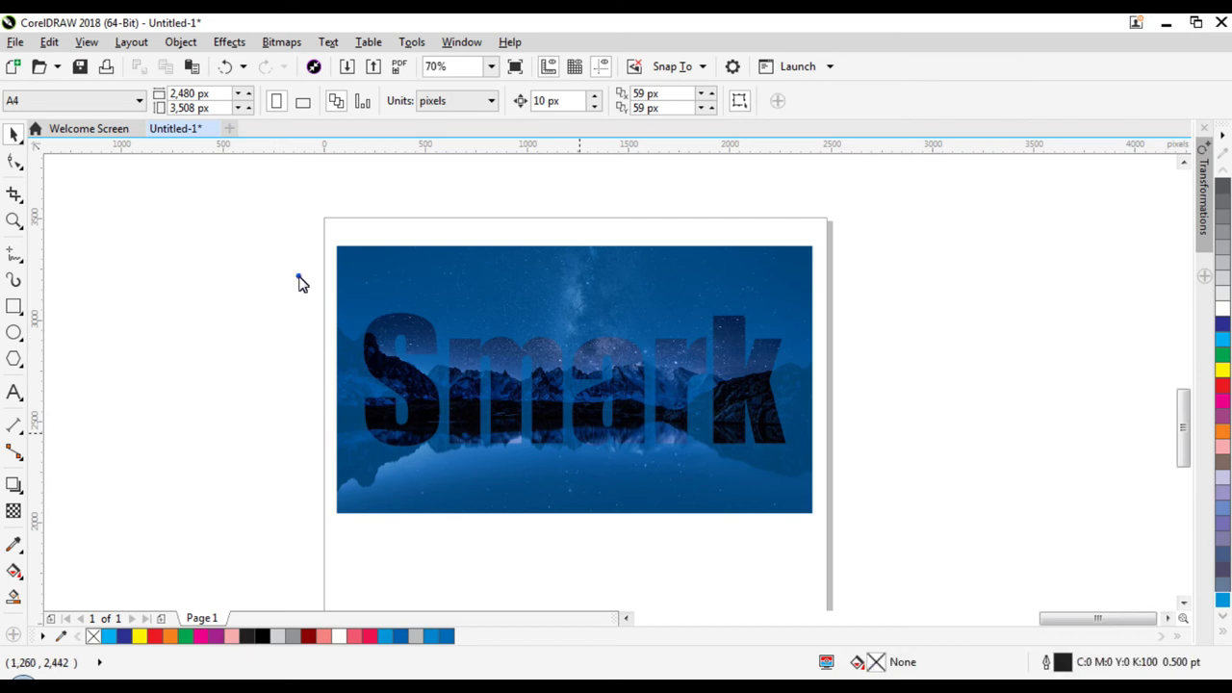
click(298, 277)
Reshape the letter nodes, stretching the tops of "r" and "k" upward and the bases of "a", "r" and "k" downward, the "r" base by about 129 px.
double_click(13, 221)
click(13, 166)
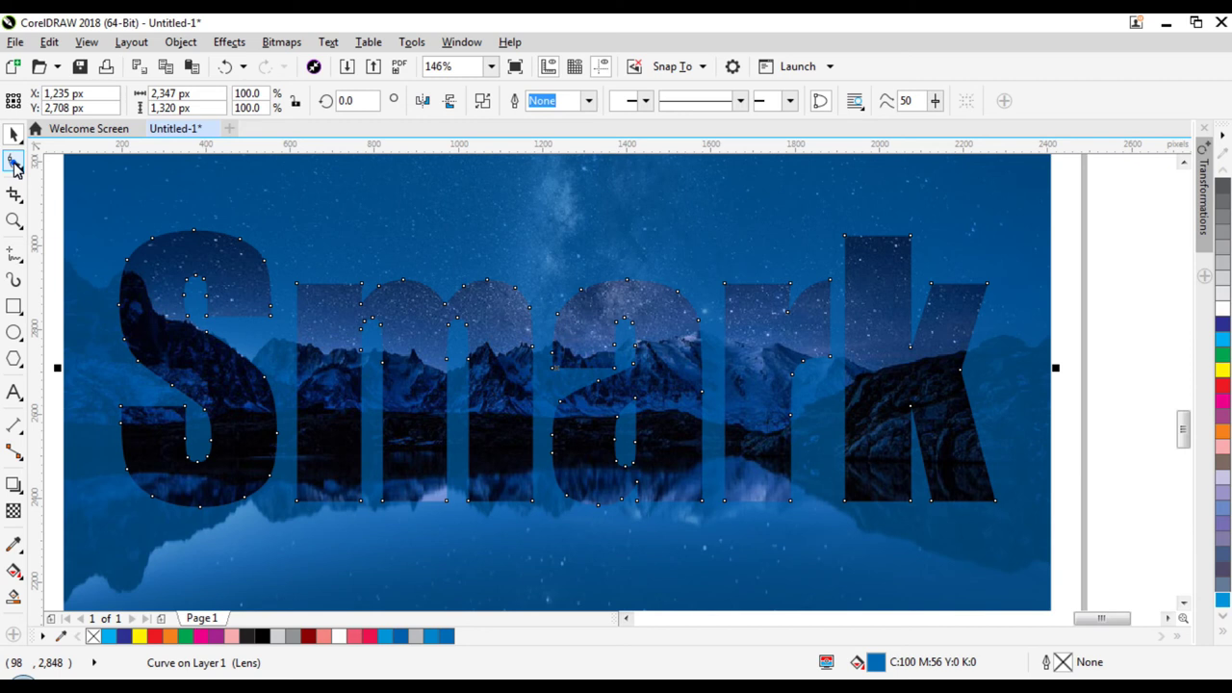
click(15, 166)
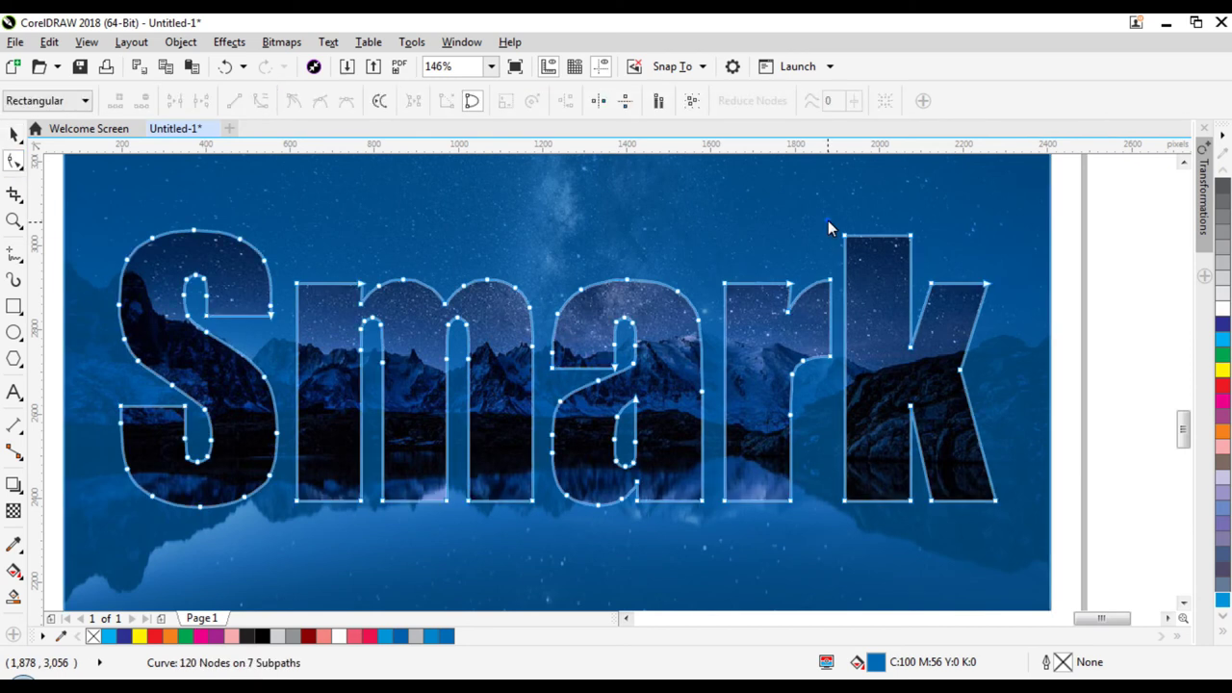
click(787, 289)
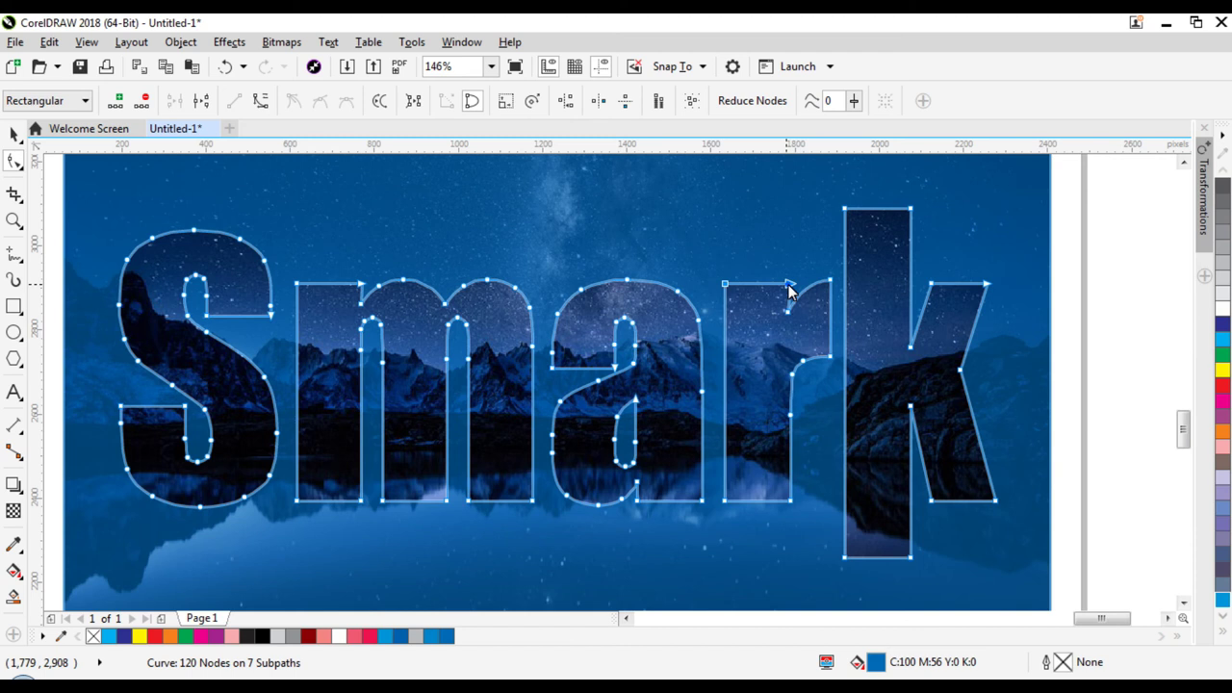
drag(787, 285, 788, 210)
drag(724, 501, 724, 556)
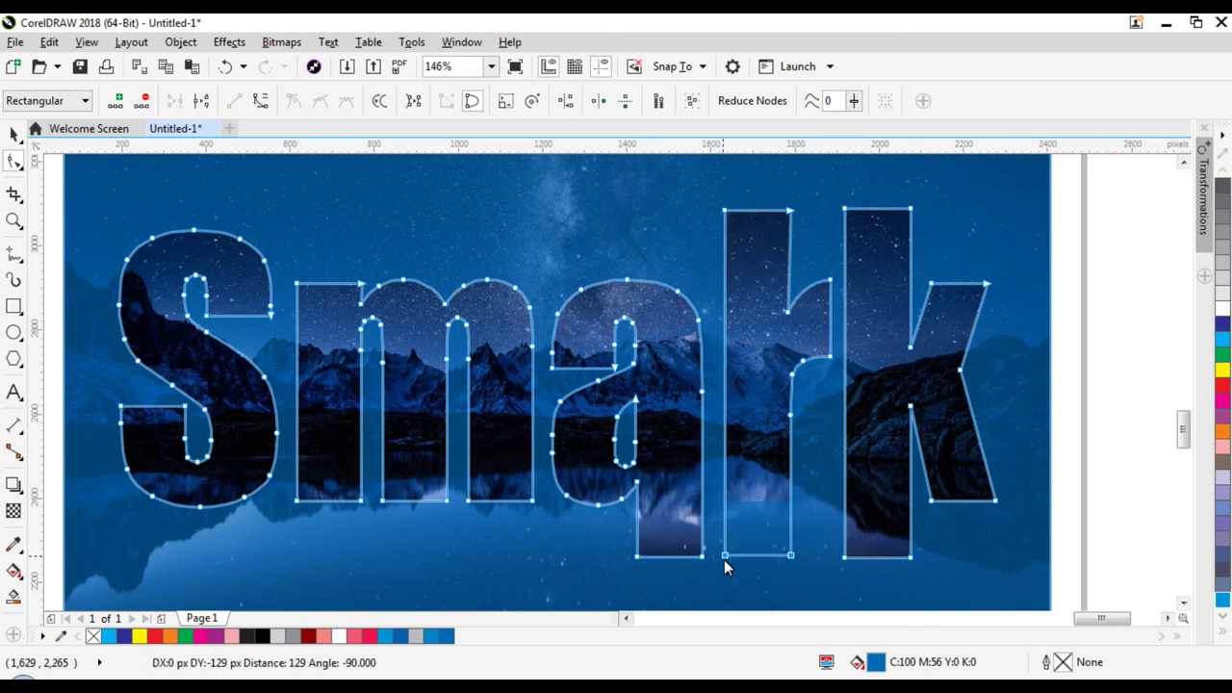